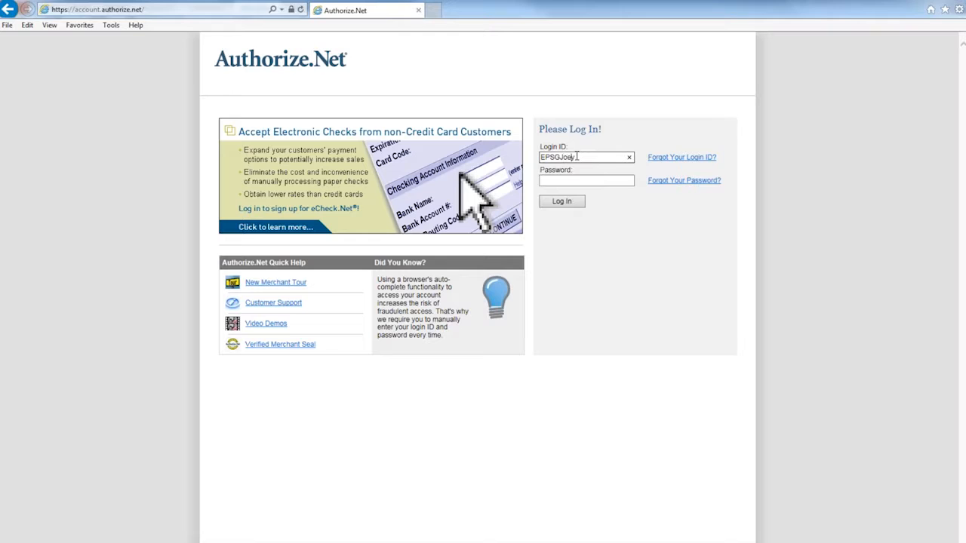
Step: Enter the account password for the filled-in login ID and log in to the merchant account
{"action": "key", "text": "Tab"}
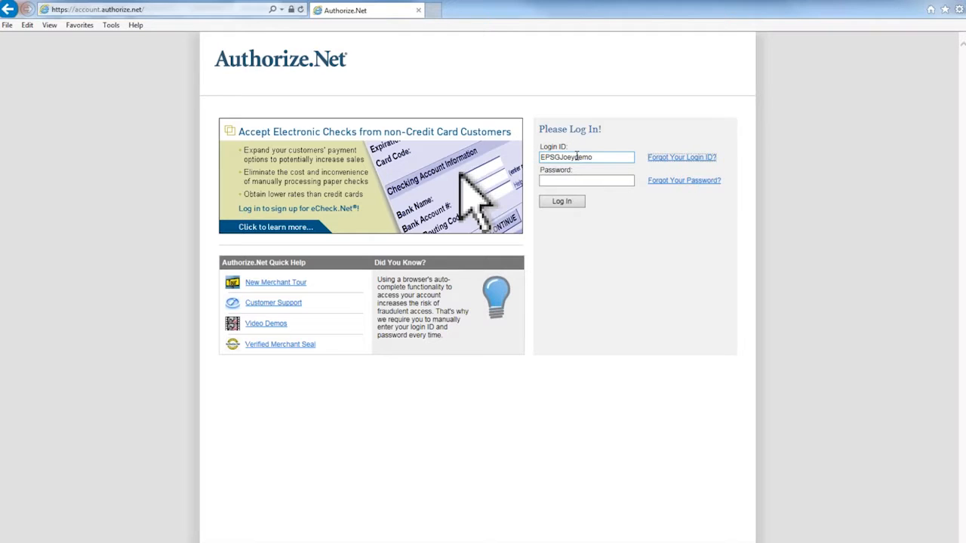
{"action": "type", "text": "**********"}
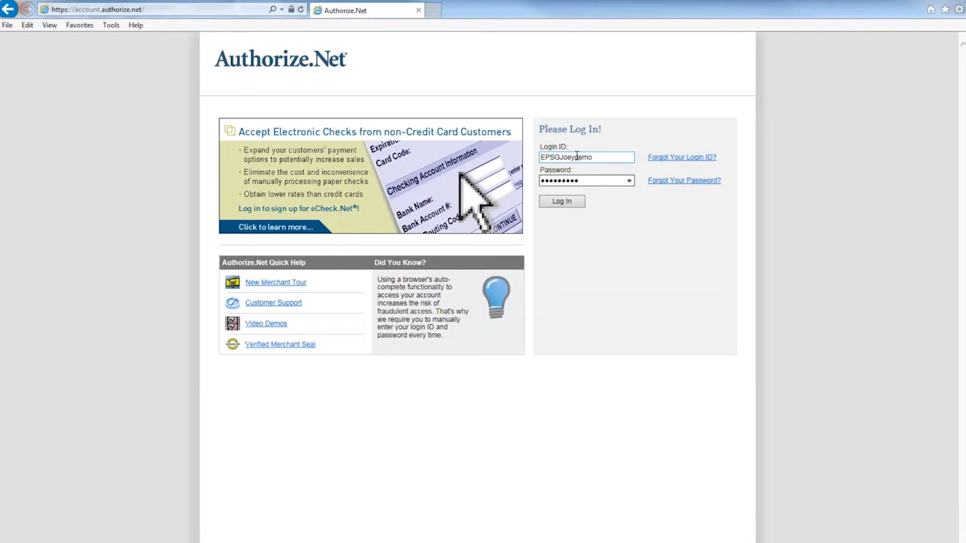
{"action": "key", "text": "Tab"}
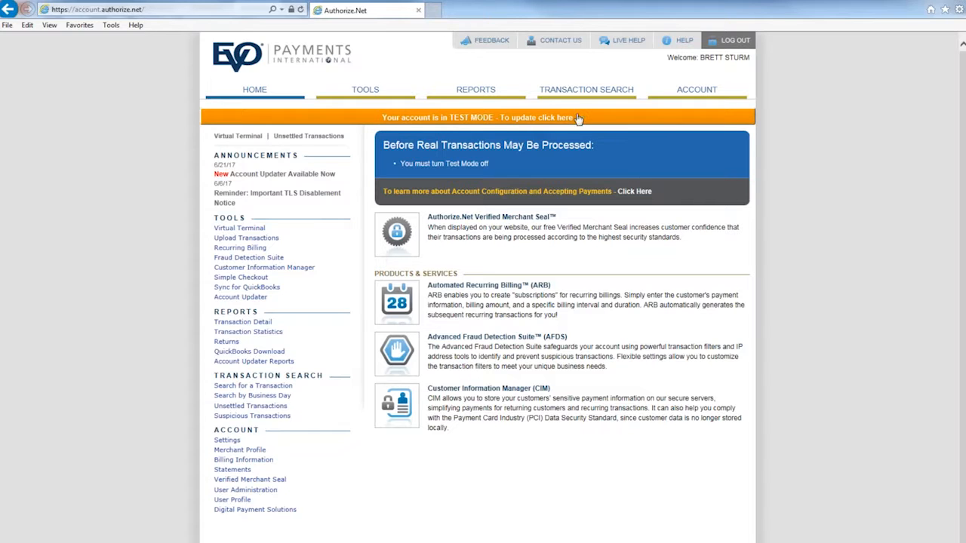
Step: Open the account's Test Mode settings and switch transaction processing from Test to Live
{"action": "left_click", "coordinate": [228, 442]}
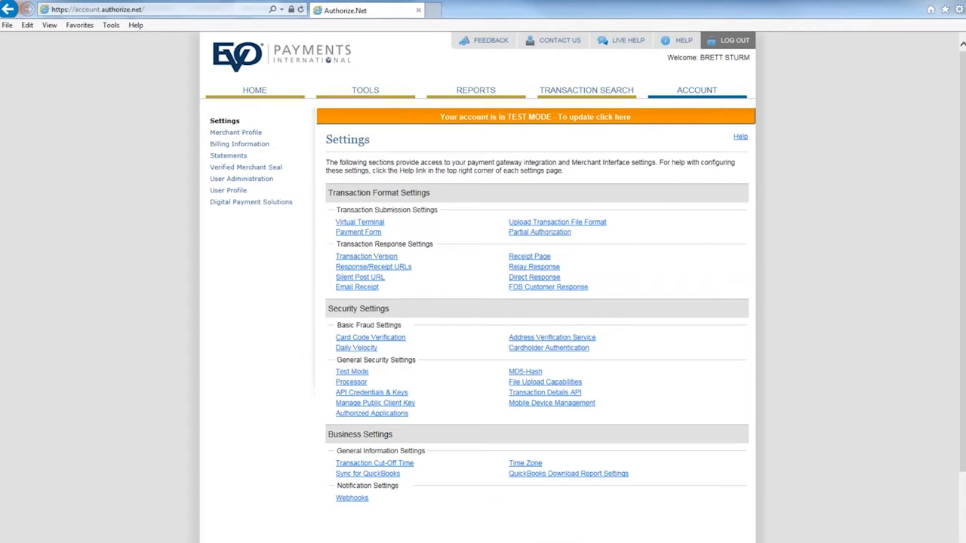
{"action": "left_click", "coordinate": [353, 371]}
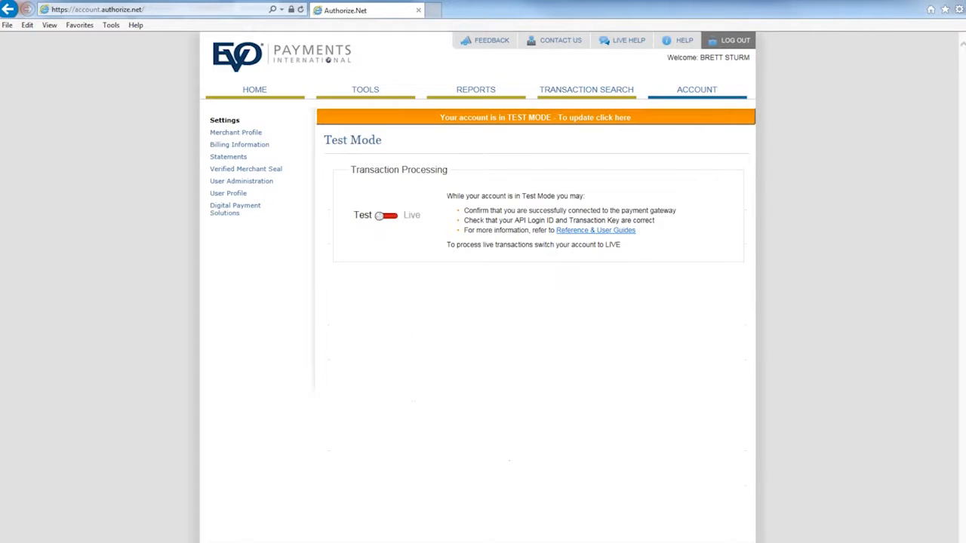
{"action": "left_click", "coordinate": [393, 218]}
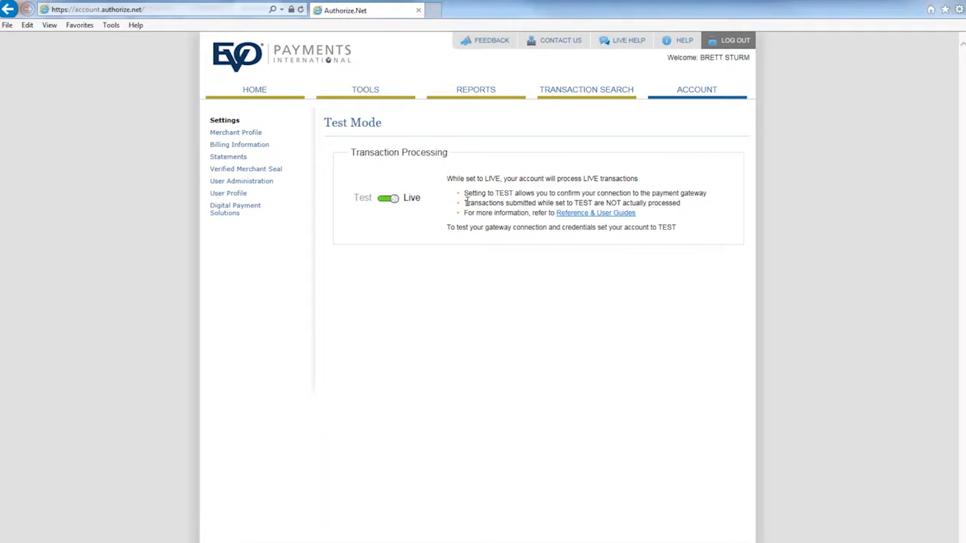
Step: Under API Credentials & Keys, enter the secret answer and request a new transaction key, disabling the old one immediately
{"action": "left_click", "coordinate": [254, 91]}
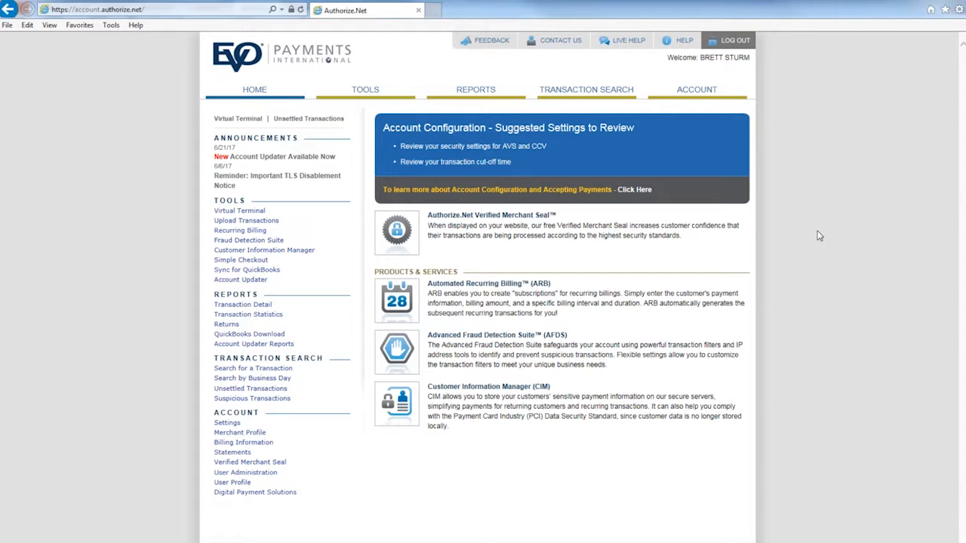
{"action": "left_click", "coordinate": [227, 424]}
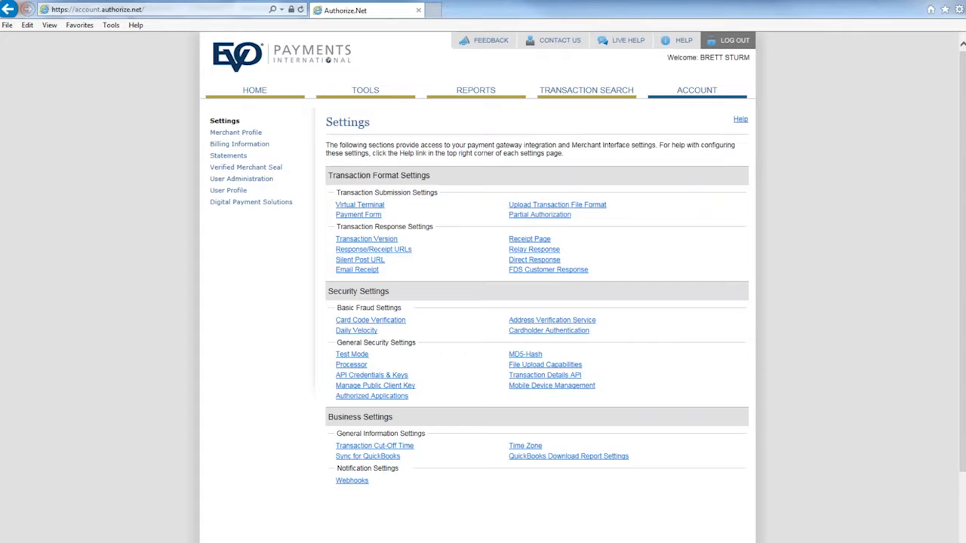
{"action": "left_click", "coordinate": [385, 376]}
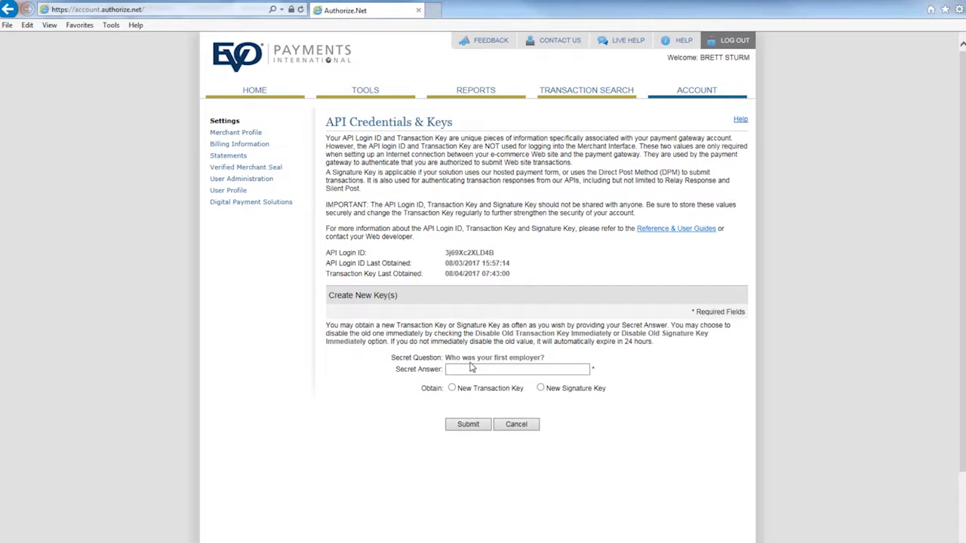
{"action": "left_click", "coordinate": [547, 368]}
{"action": "type", "text": "****"}
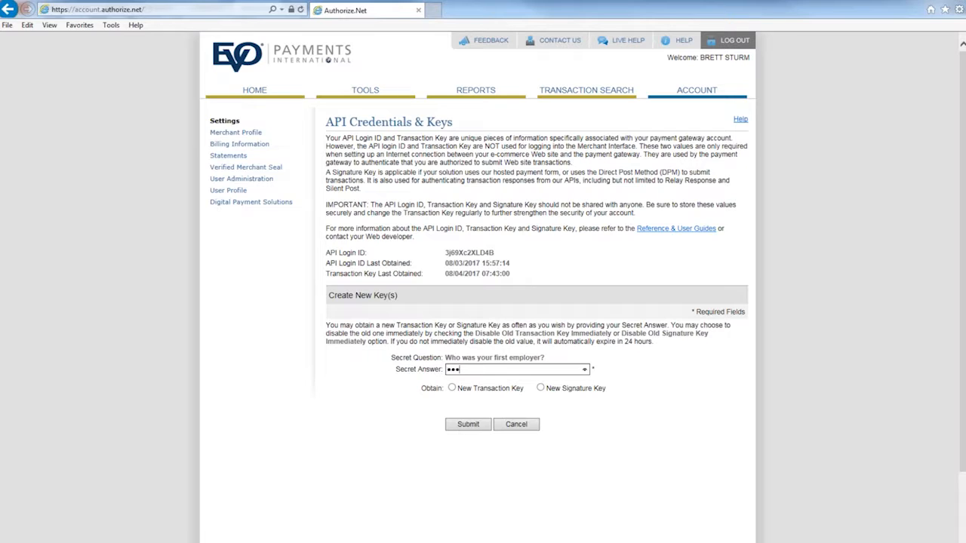
{"action": "left_click", "coordinate": [451, 388]}
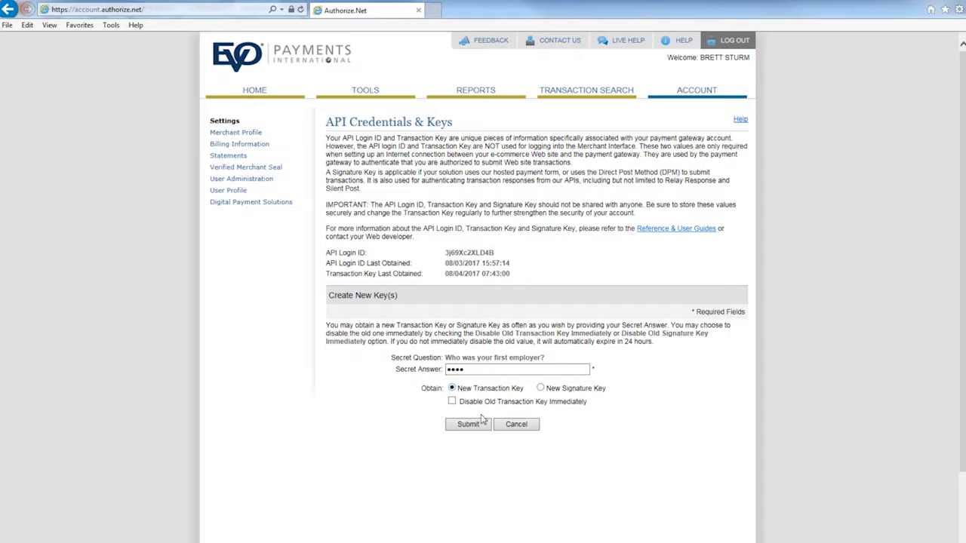
{"action": "left_click", "coordinate": [451, 401]}
{"action": "left_click", "coordinate": [468, 424]}
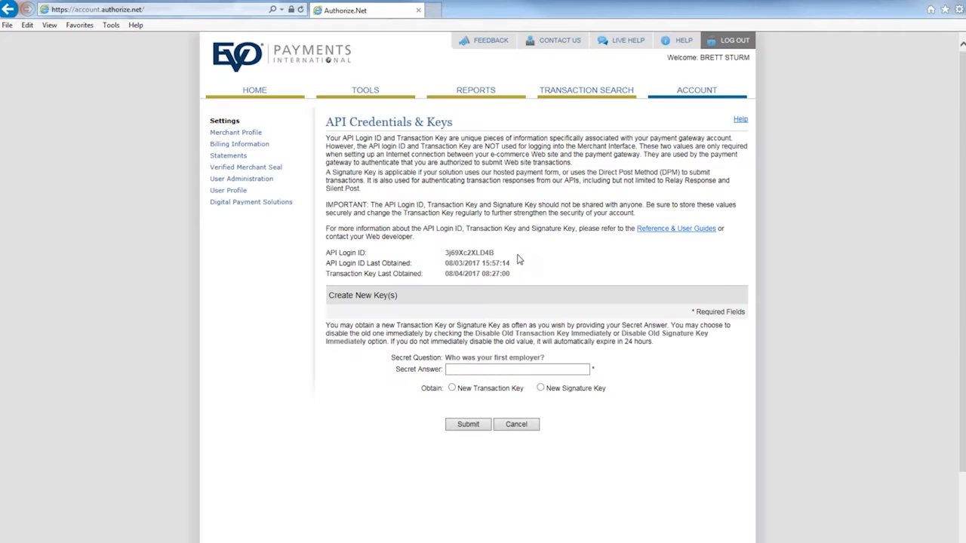
{"action": "double_click", "coordinate": [470, 257]}
Step: Open the Virtual Terminal and enter the card number and expiration date for a credit card charge
{"action": "left_click", "coordinate": [254, 90]}
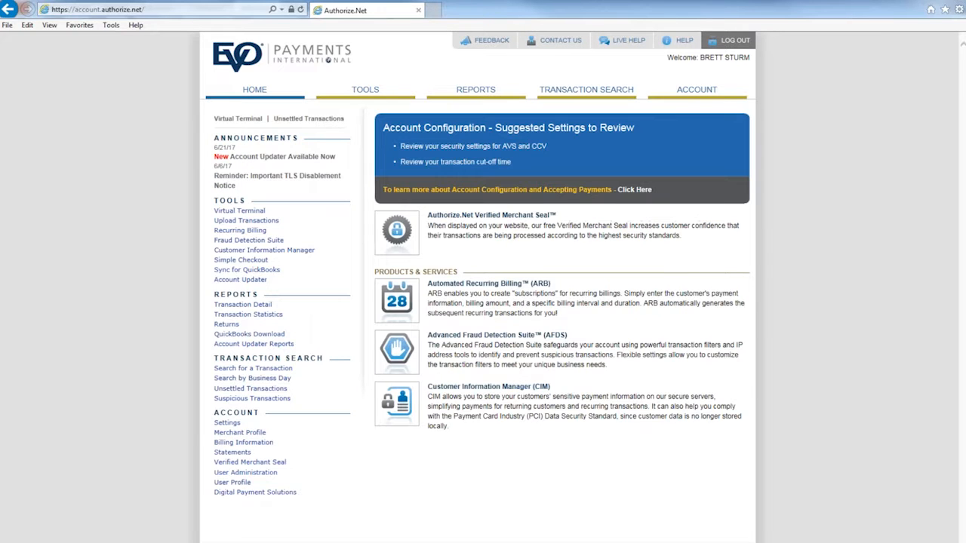
{"action": "left_click", "coordinate": [258, 214]}
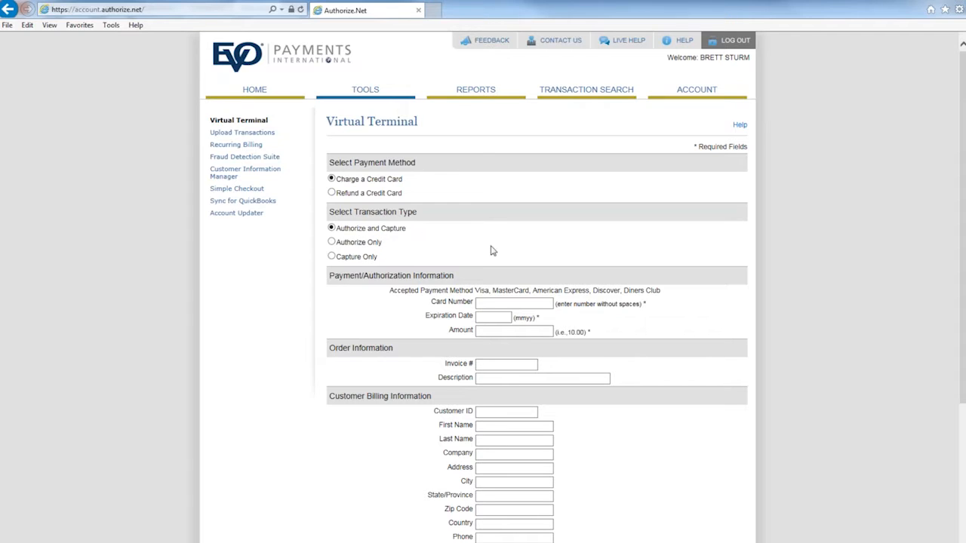
{"action": "left_click", "coordinate": [508, 302]}
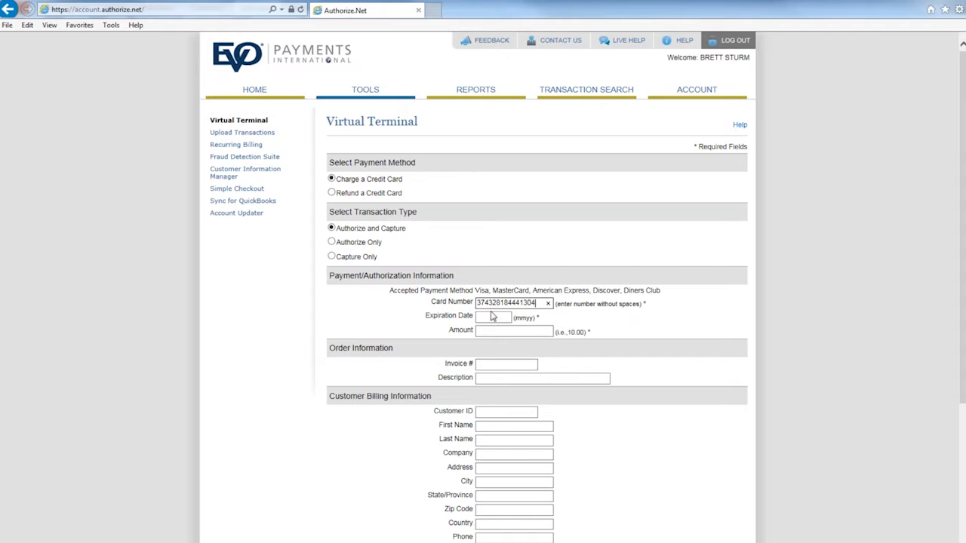
{"action": "left_click", "coordinate": [494, 317]}
{"action": "type", "text": "0219"}
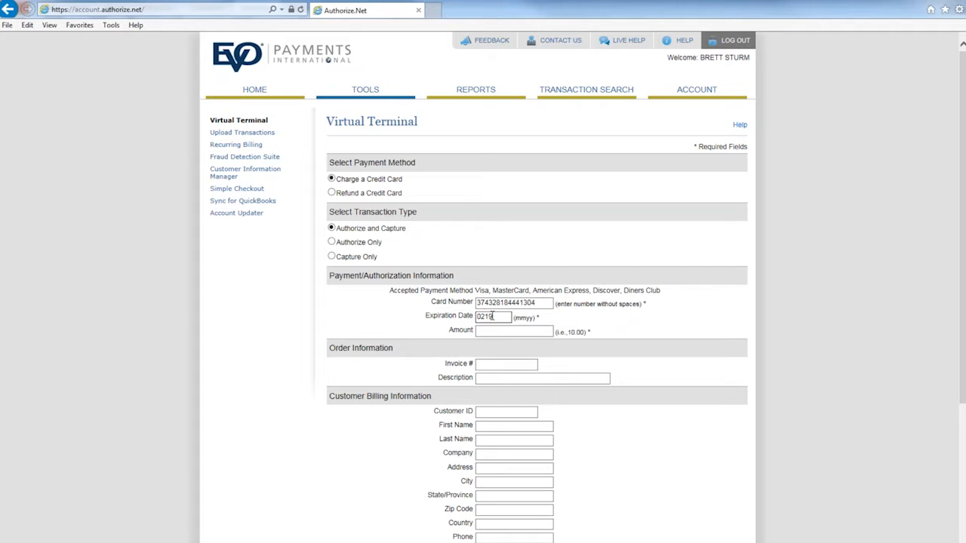
Step: Set the charge amount to 0.04
{"action": "key", "text": "Tab"}
{"action": "type", "text": ".04"}
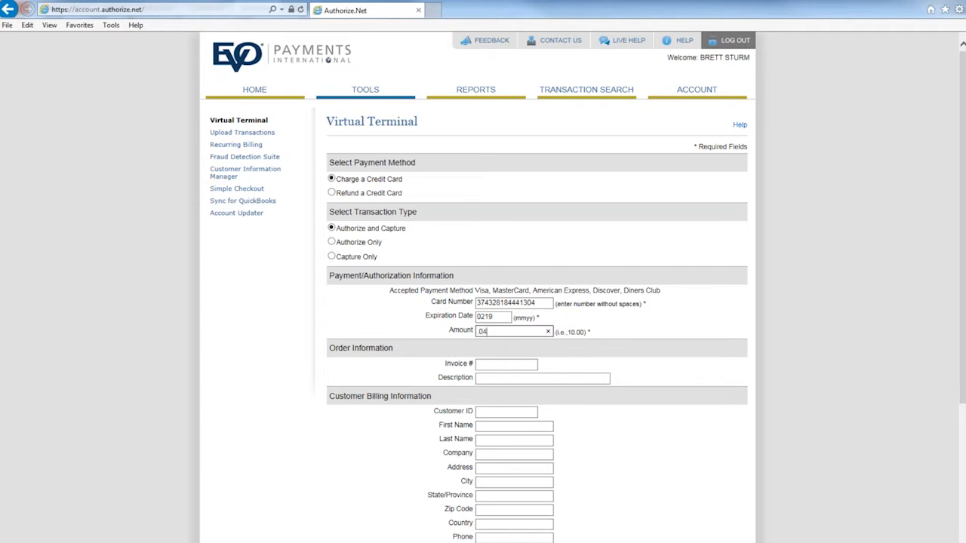
{"action": "left_click", "coordinate": [477, 331]}
{"action": "type", "text": "0"}
Step: Enter the customer's billing address and zip code, leaving the optional order and shipping fields empty, and submit the charge
{"action": "left_click", "coordinate": [521, 364]}
{"action": "scroll", "coordinate": [684, 383], "scroll_direction": "down", "scroll_amount": 2}
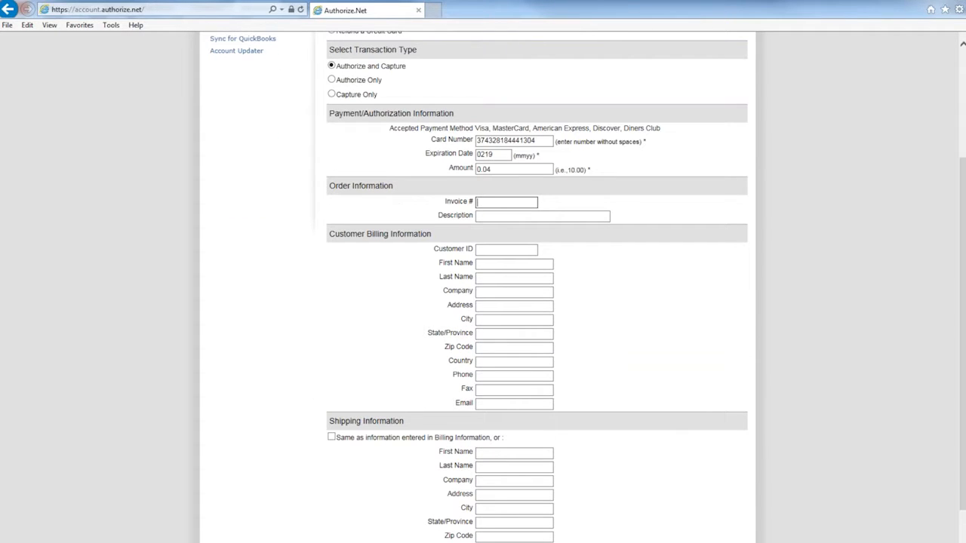
{"action": "scroll", "coordinate": [420, 333], "scroll_direction": "down", "scroll_amount": 1}
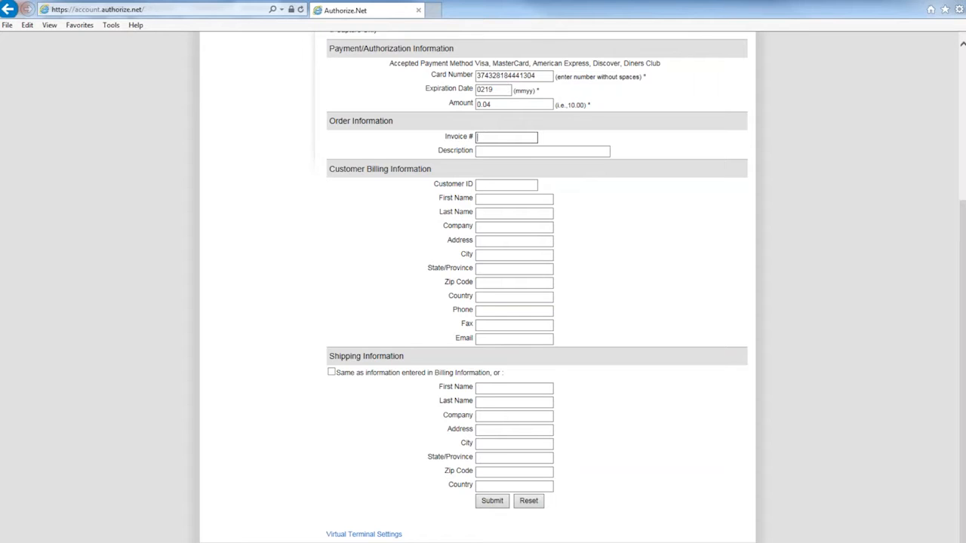
{"action": "left_click", "coordinate": [492, 240]}
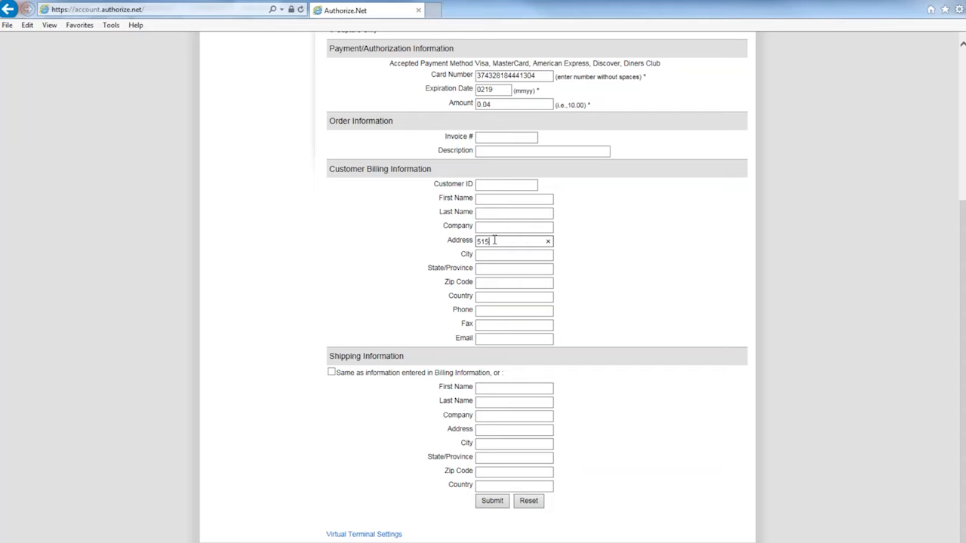
{"action": "left_click", "coordinate": [499, 282]}
{"action": "type", "text": "11747"}
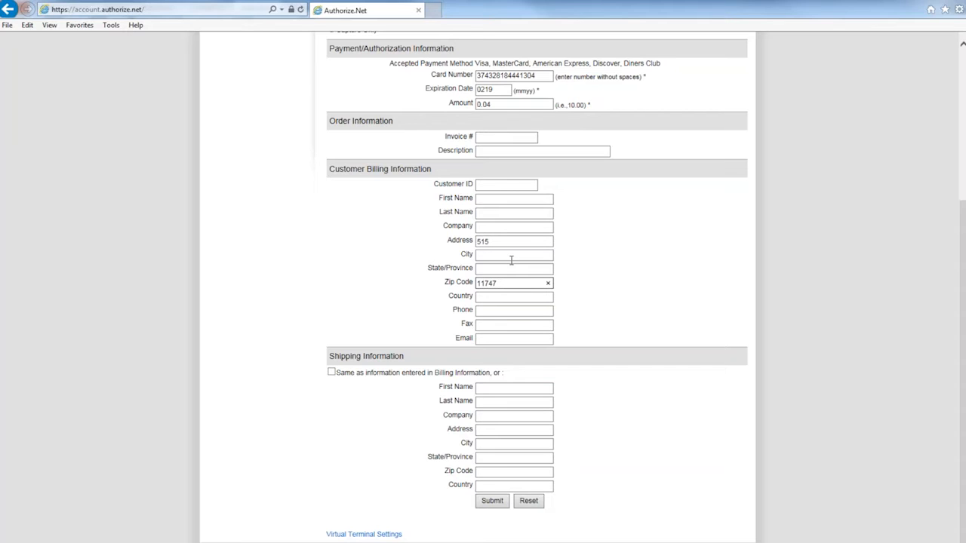
{"action": "left_click", "coordinate": [503, 504]}
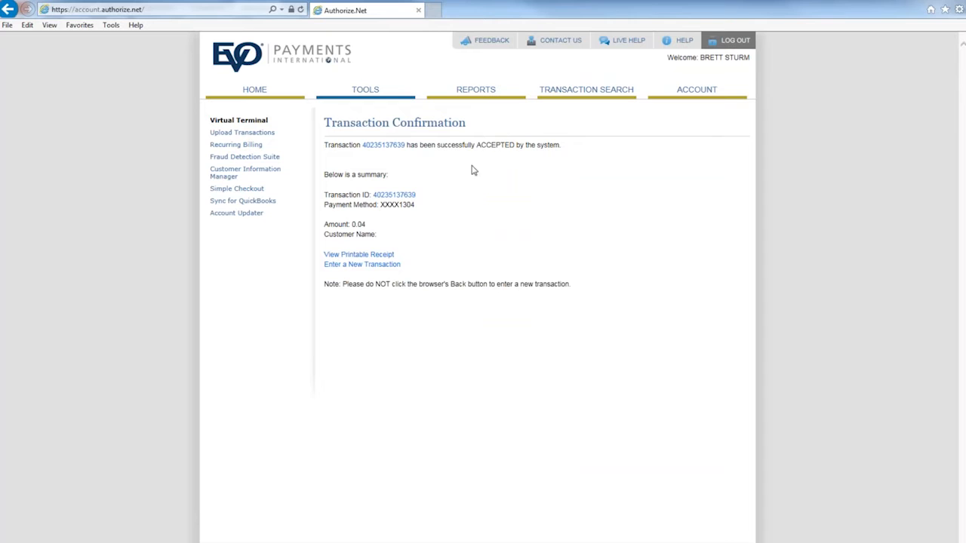
Step: View and close the printable receipt of the accepted charge, and open a blank form for a new transaction
{"action": "left_click", "coordinate": [364, 256]}
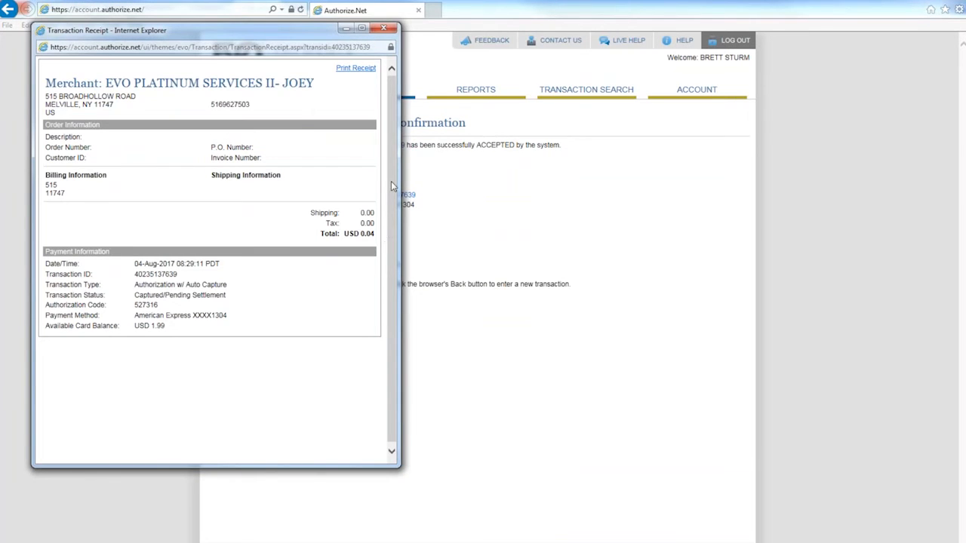
{"action": "left_click", "coordinate": [384, 29]}
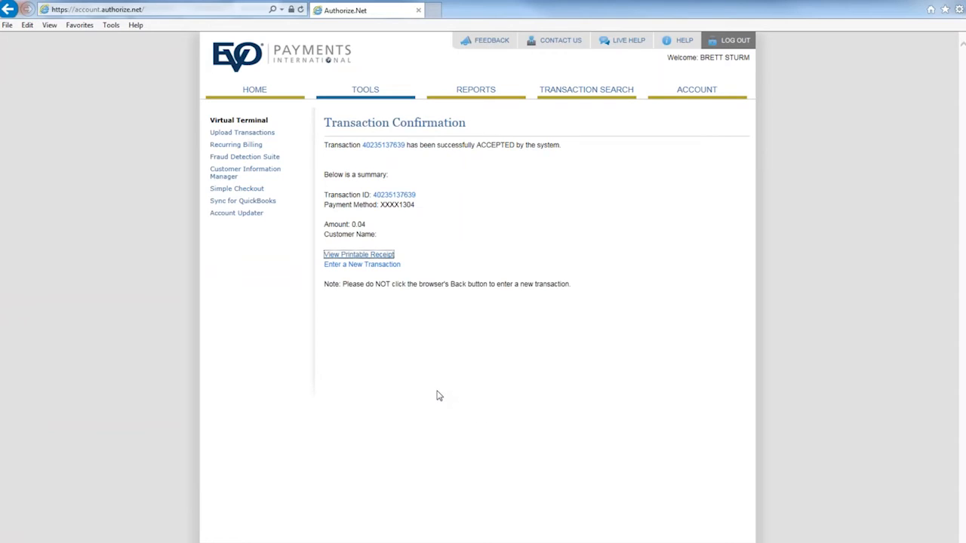
{"action": "left_click", "coordinate": [373, 265]}
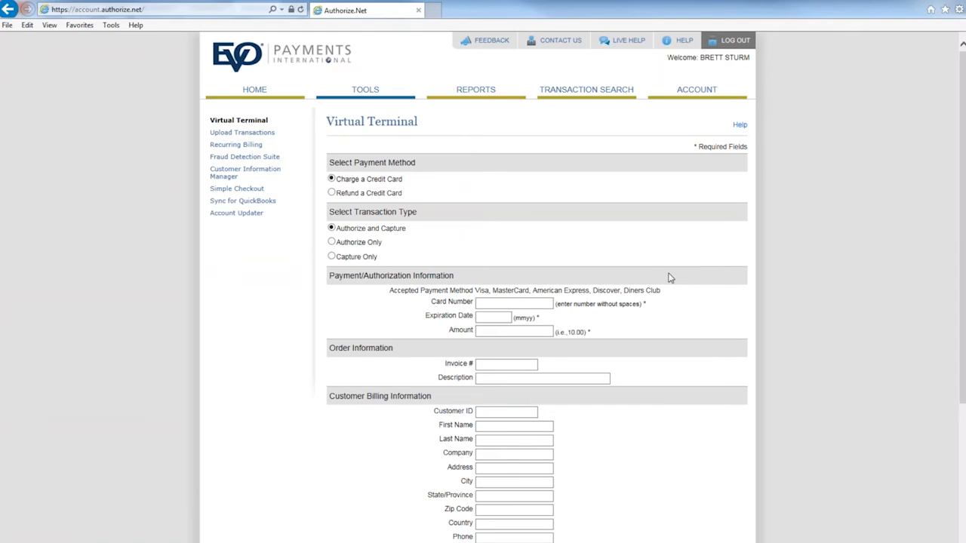
Step: Open the unsettled transactions list, review the full details of the 0.04 American Express charge, and close them
{"action": "left_click", "coordinate": [262, 92]}
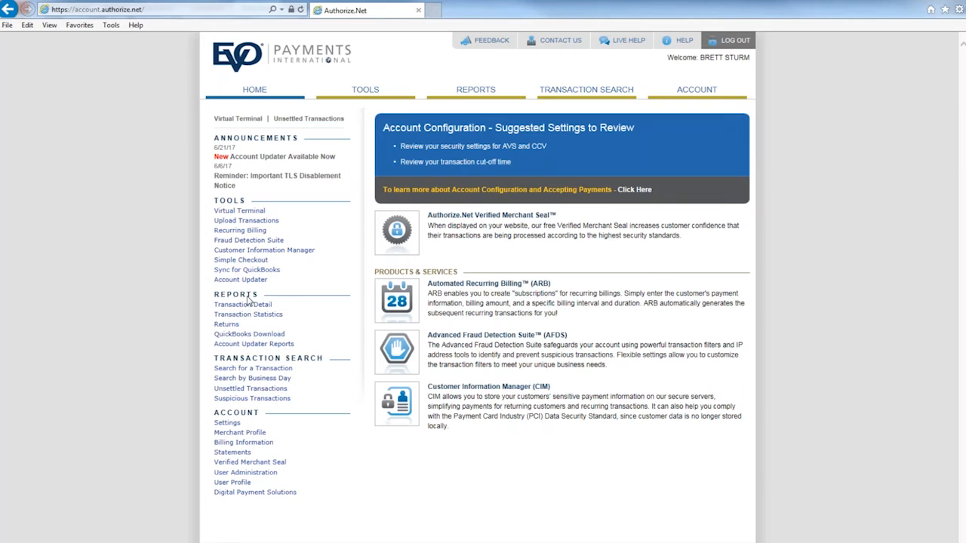
{"action": "left_click", "coordinate": [260, 389]}
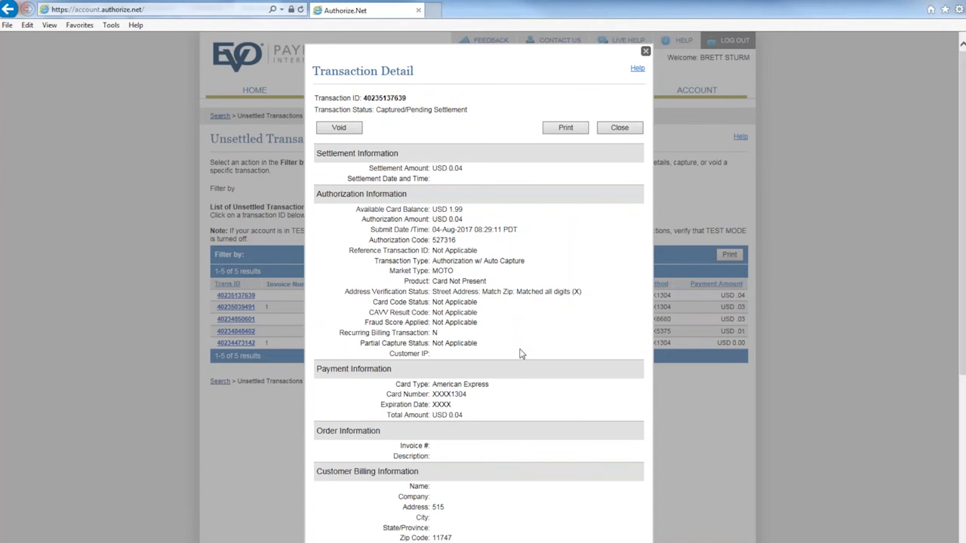
{"action": "scroll", "coordinate": [520, 354], "scroll_direction": "down", "scroll_amount": 5}
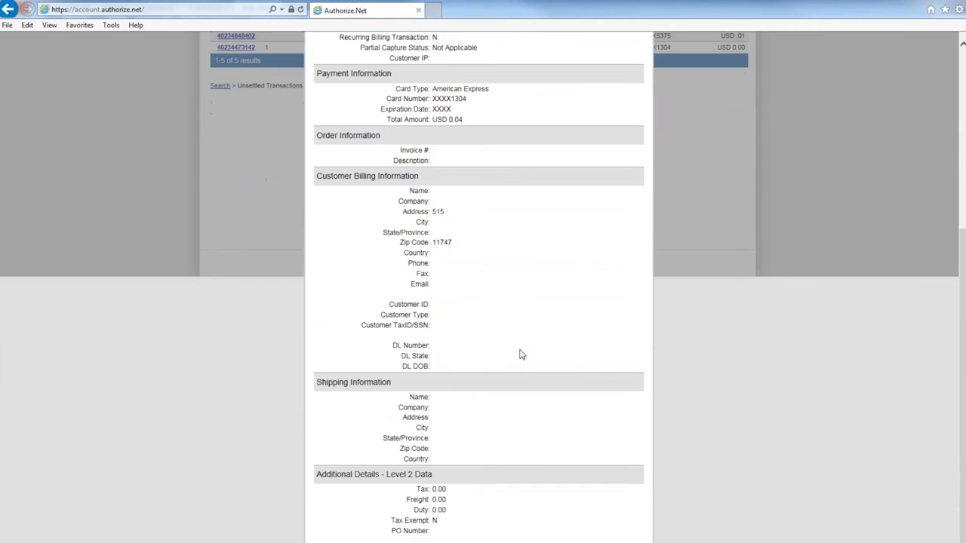
{"action": "scroll", "coordinate": [520, 354], "scroll_direction": "up", "scroll_amount": 5}
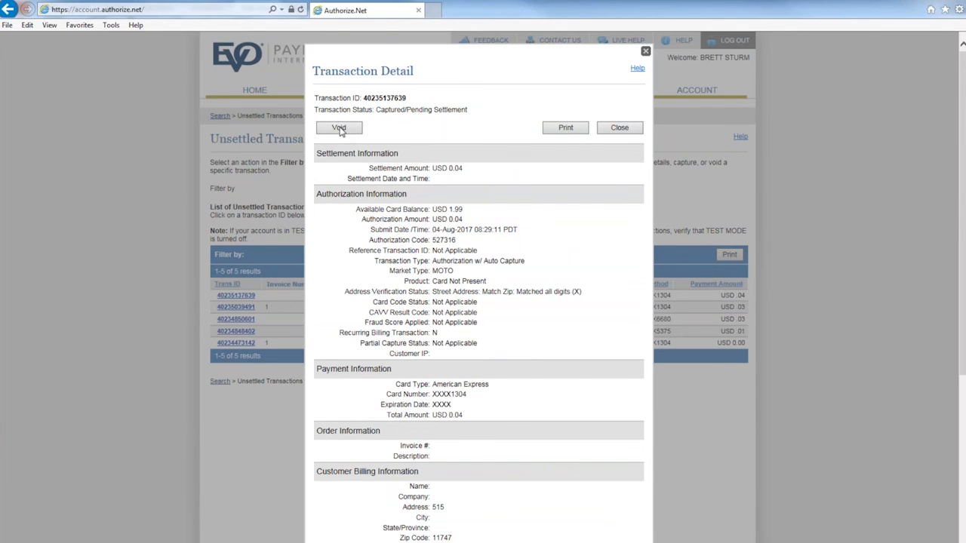
{"action": "left_click", "coordinate": [617, 127]}
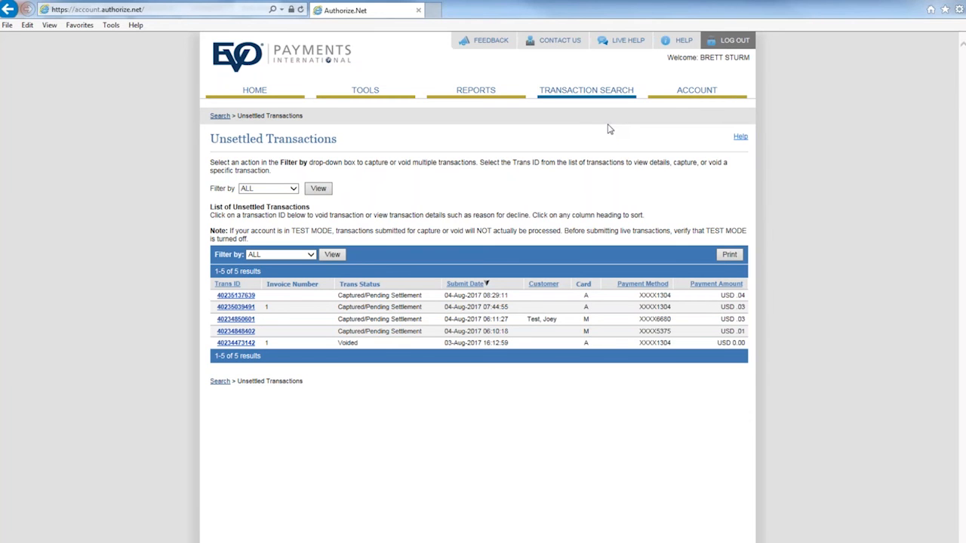